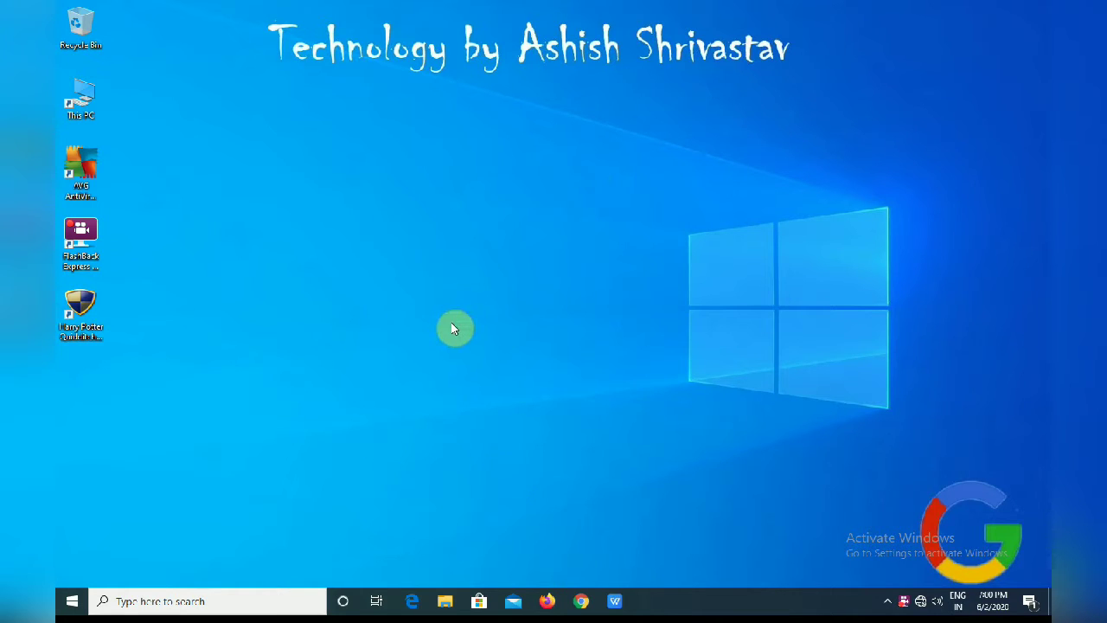
Open This PC from the desktop to list the drives, including USB Drive (F:).
double_click(92, 113)
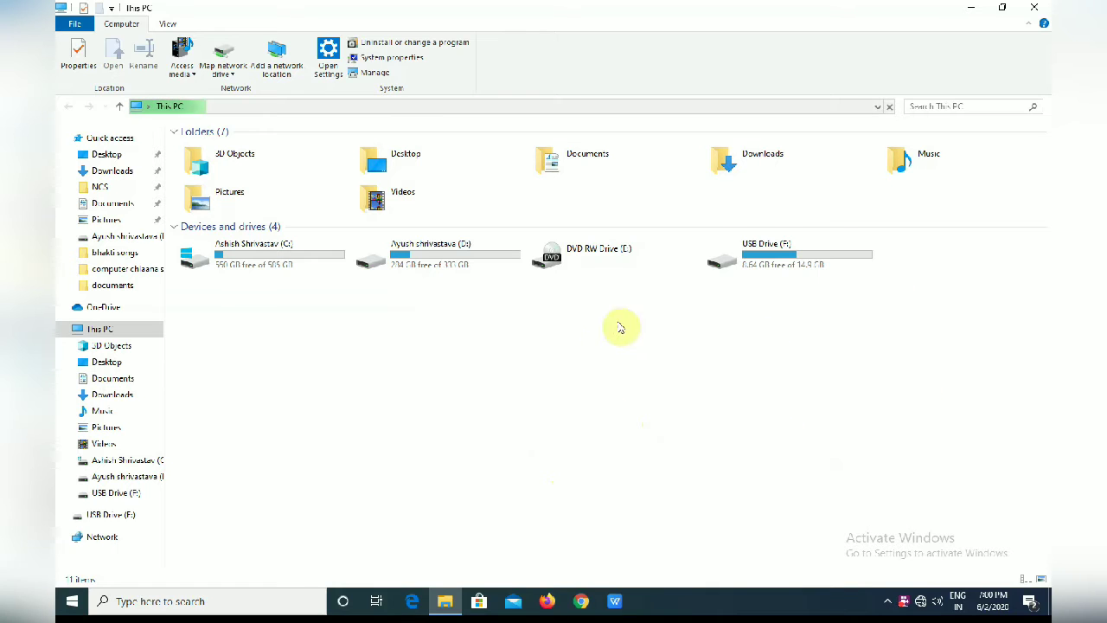
Turn on BitLocker for USB Drive (F:) and choose to unlock it with a password.
click(766, 262)
right_click(768, 265)
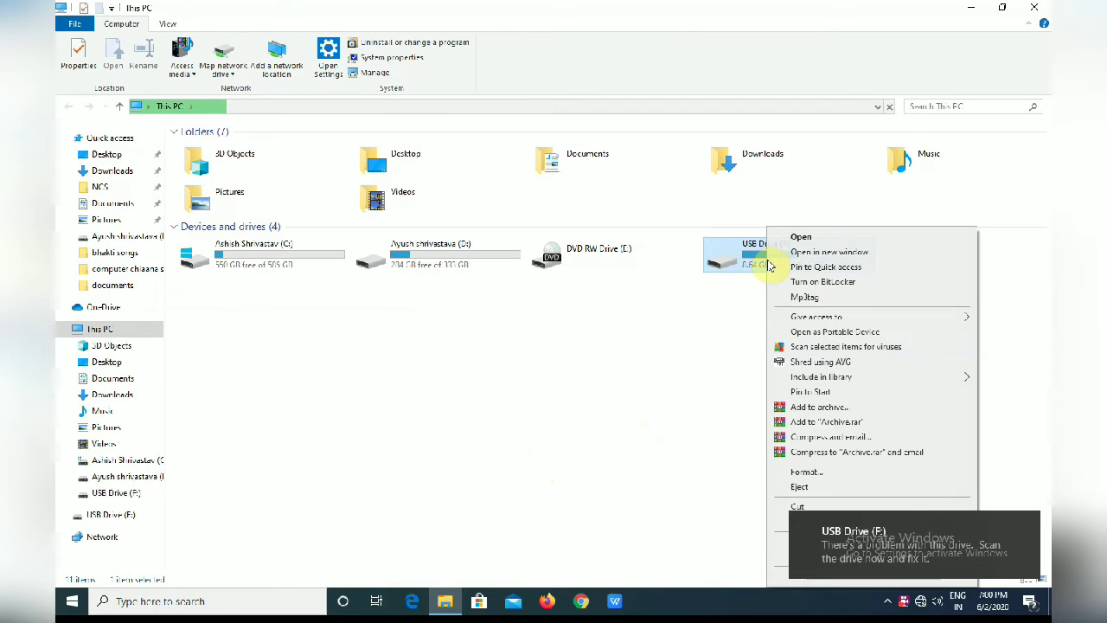
click(803, 283)
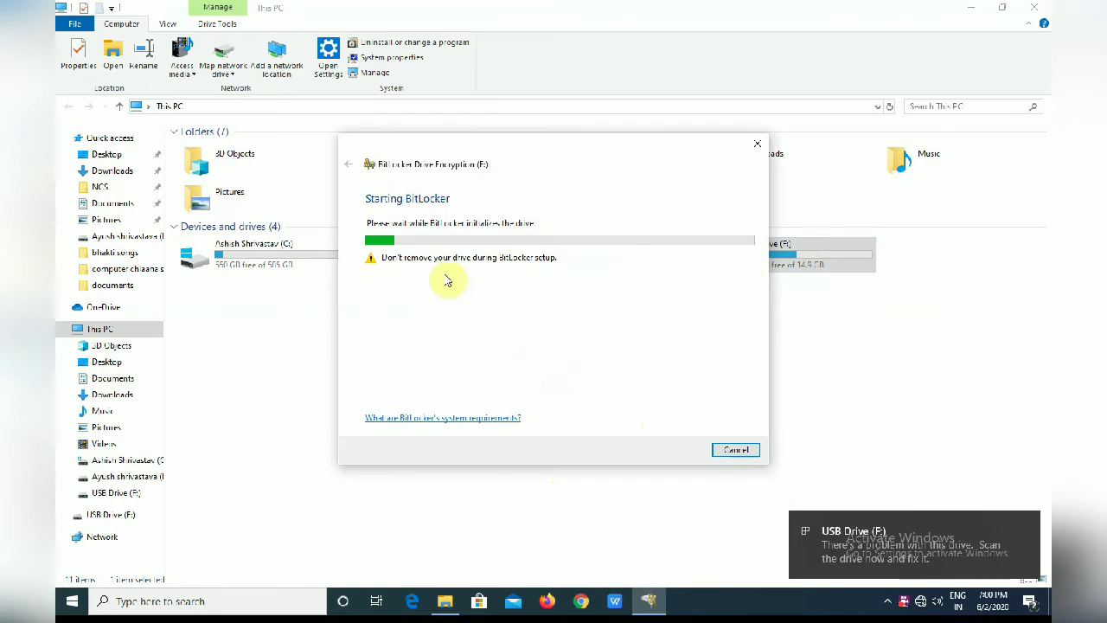
click(399, 227)
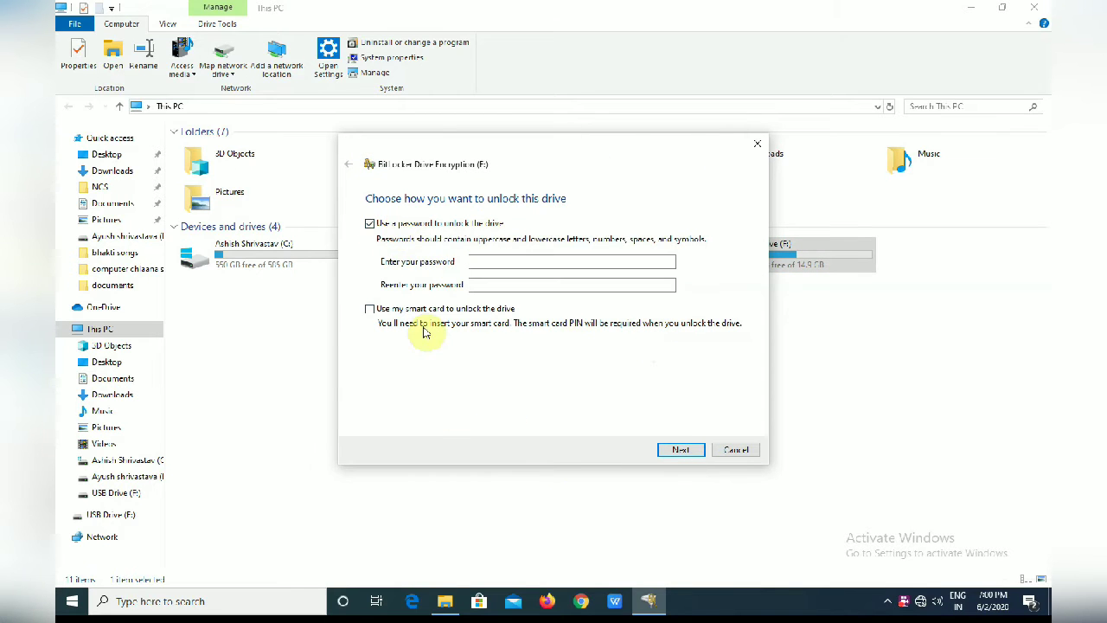
Enter and confirm a four-character drive password, leave smart card unticked, and try to continue.
click(523, 262)
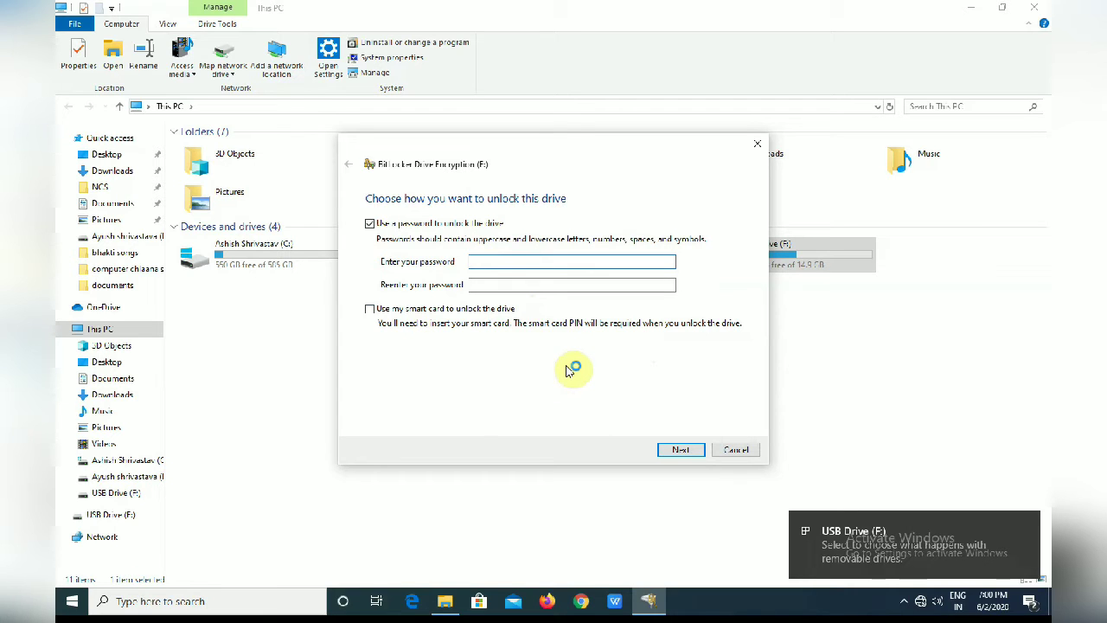
text(12)
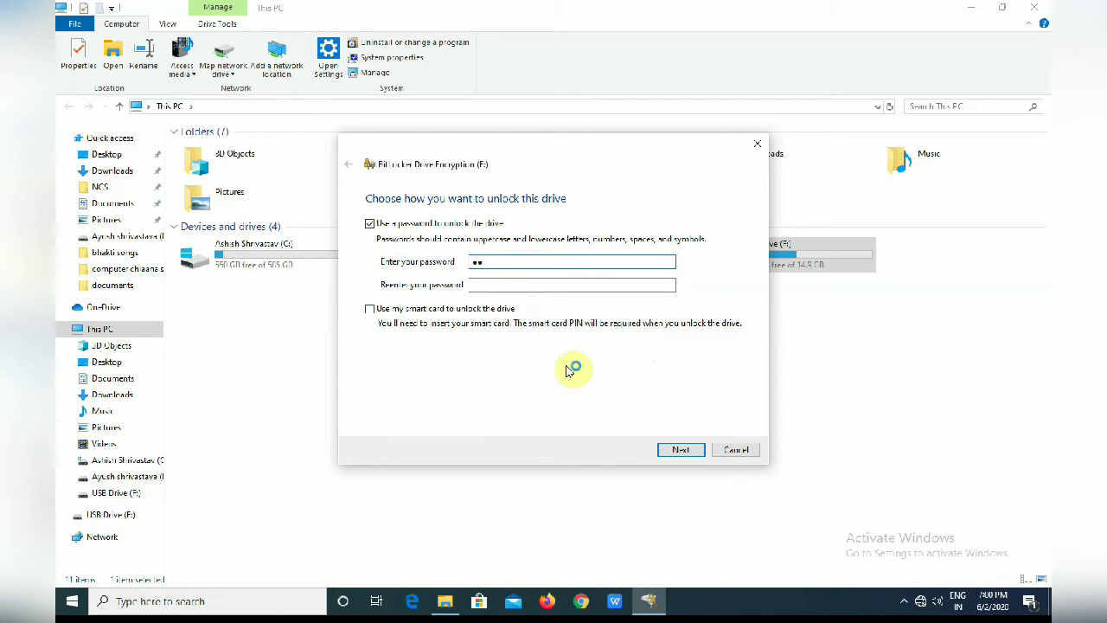
text(34)
click(484, 283)
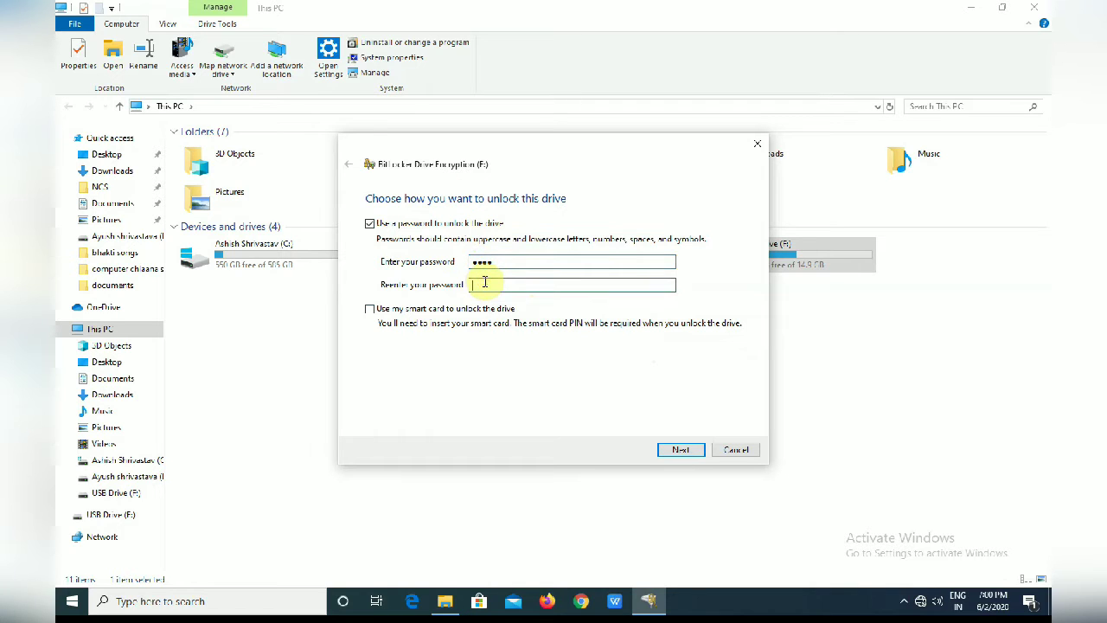
text(12)
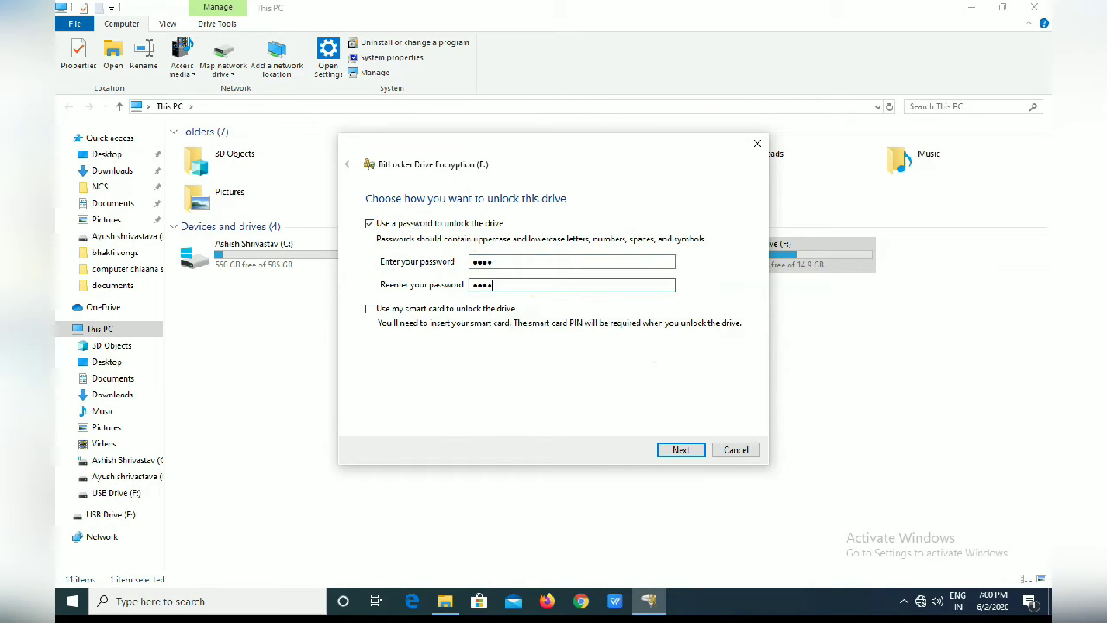
click(375, 313)
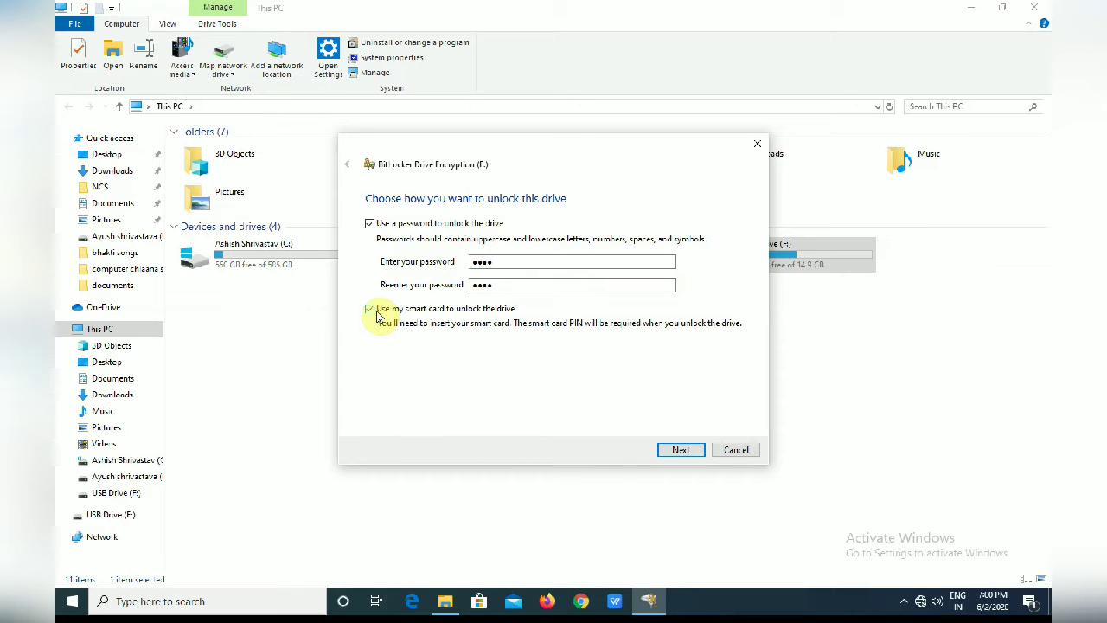
click(376, 314)
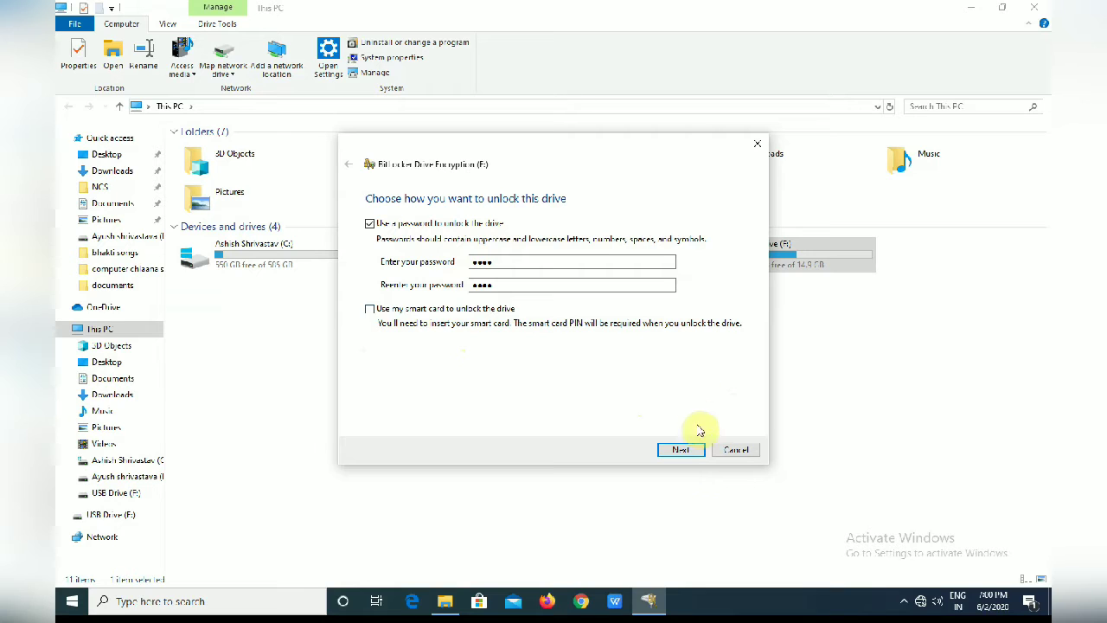
click(681, 450)
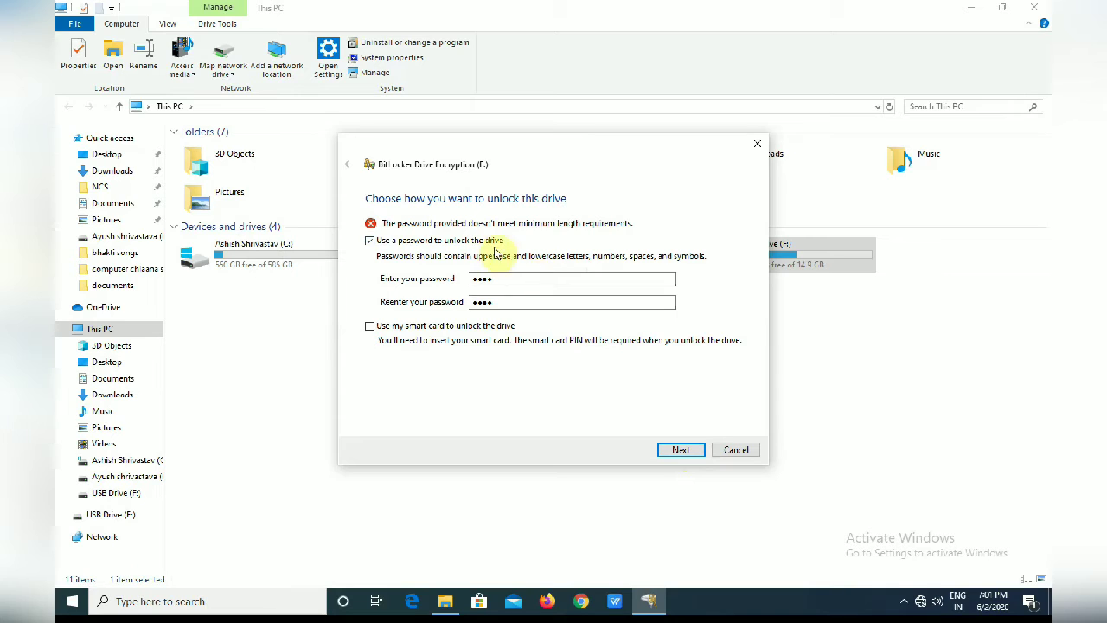
Replace the rejected password with an eight-character one in both fields and continue.
click(474, 278)
drag(475, 277, 533, 279)
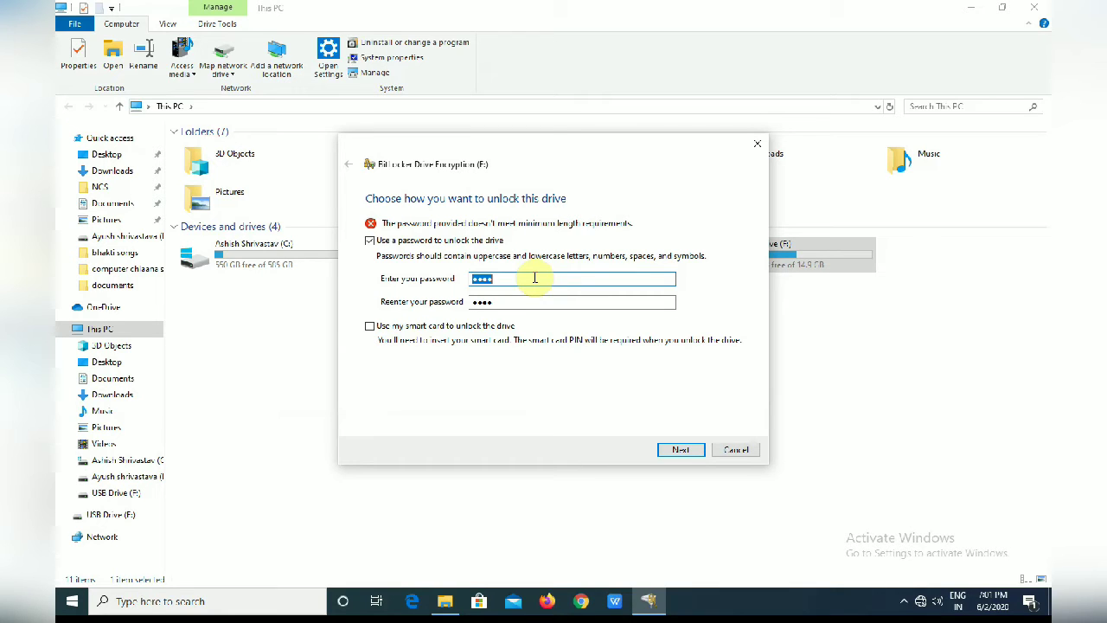
text(a)
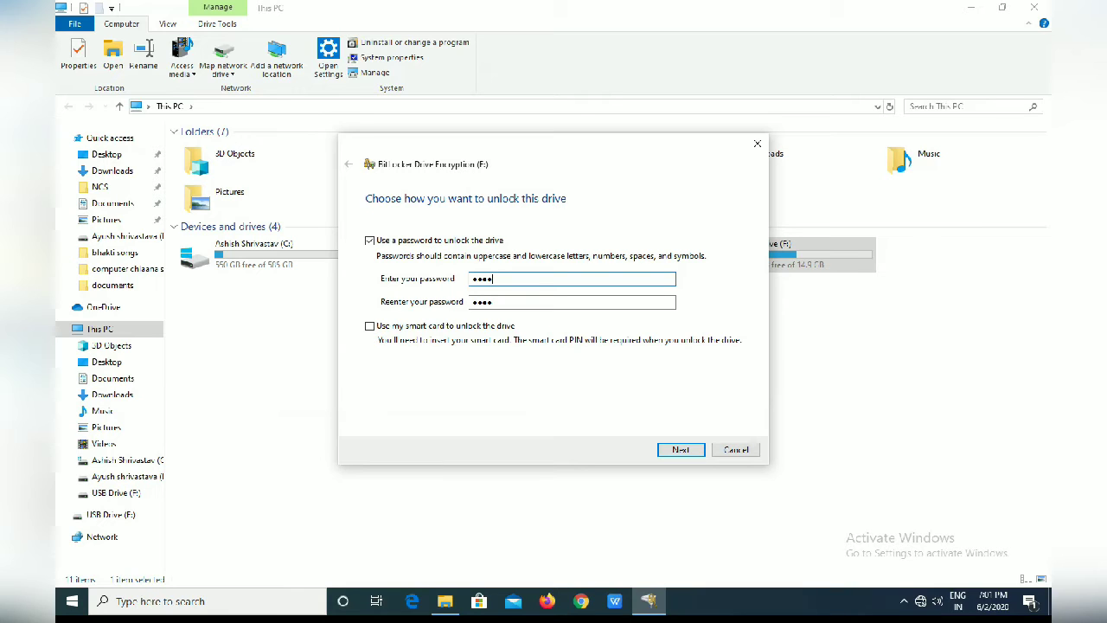
key(BackSpace)
key(BackSpace)
key(BackSpace)
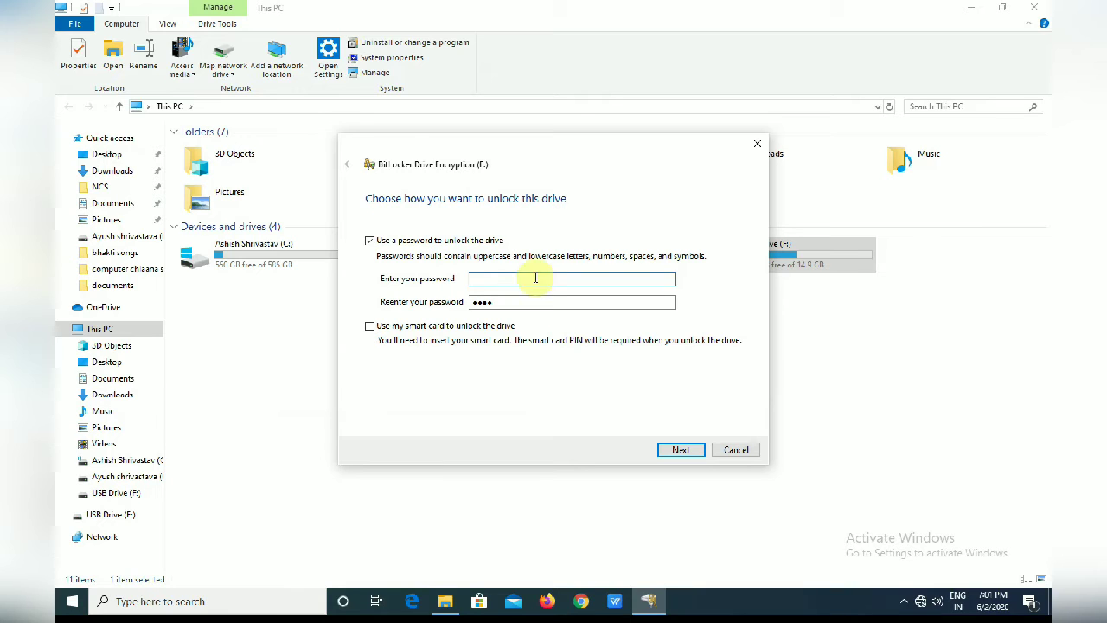
text(123)
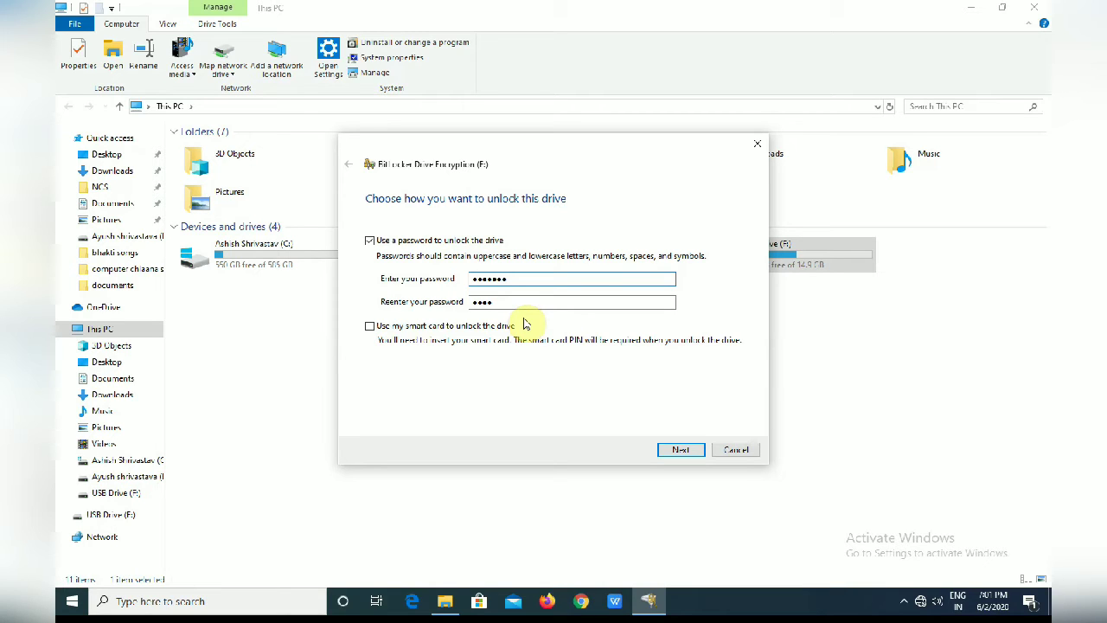
text(1)
double_click(545, 301)
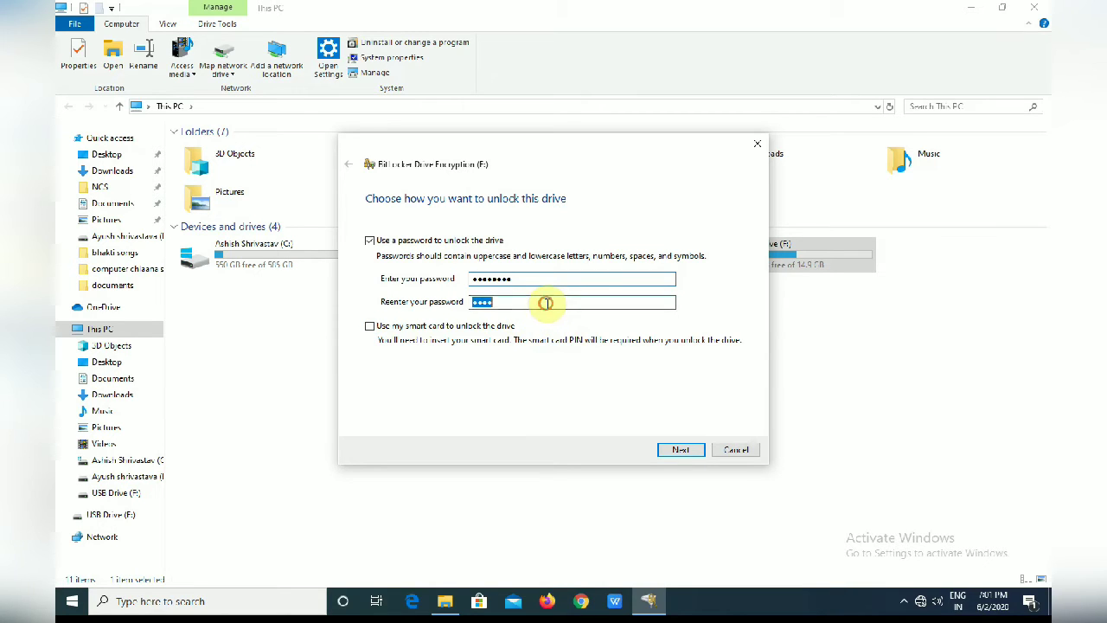
text(1)
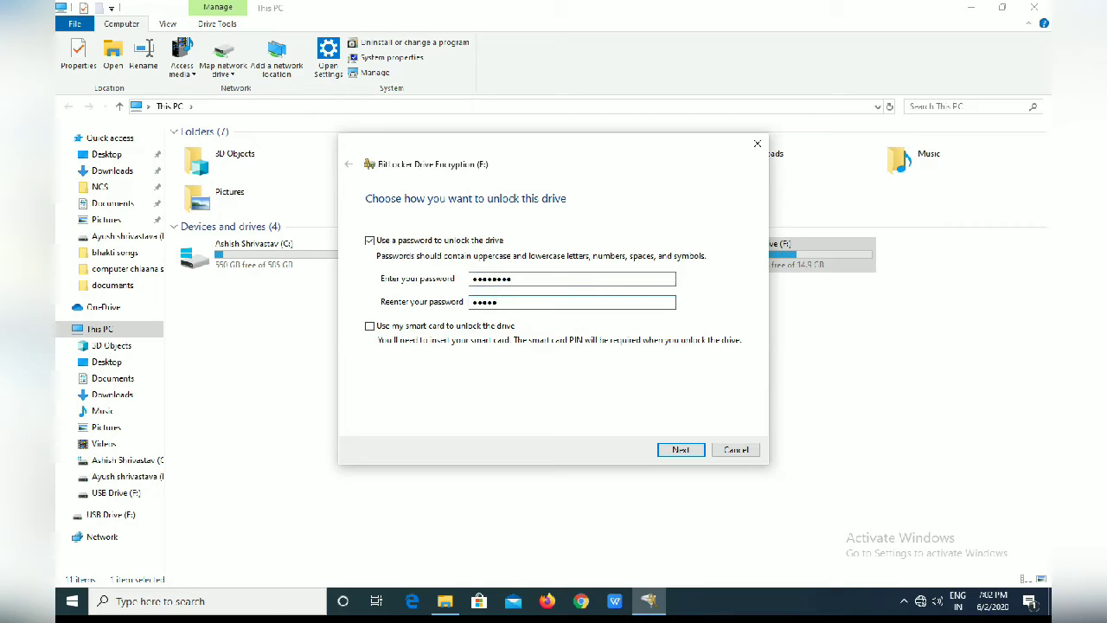
text(1)
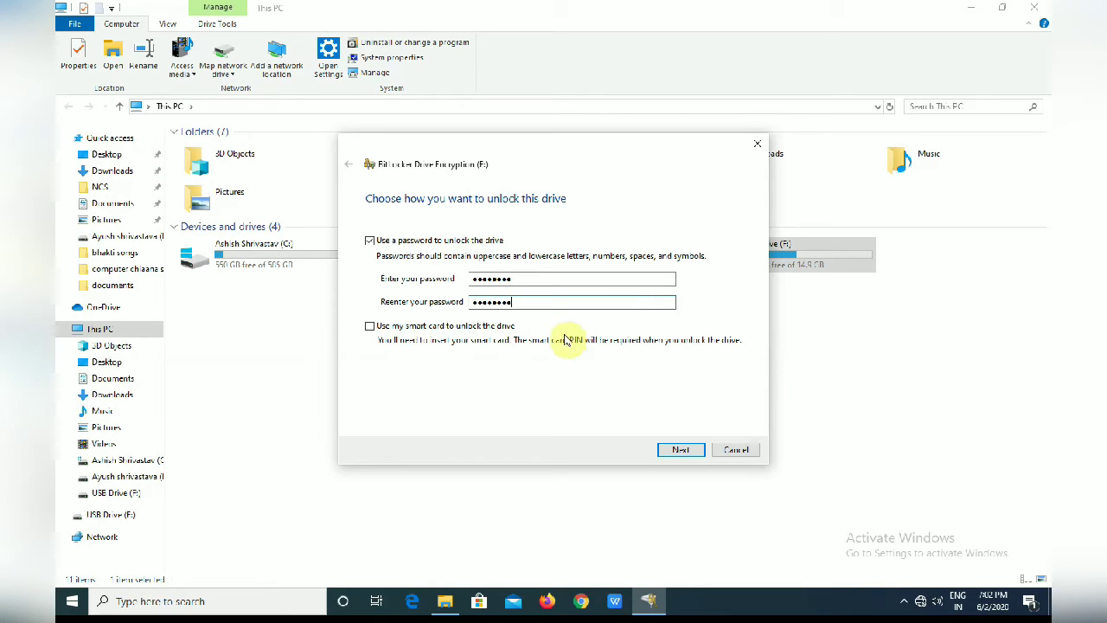
click(681, 448)
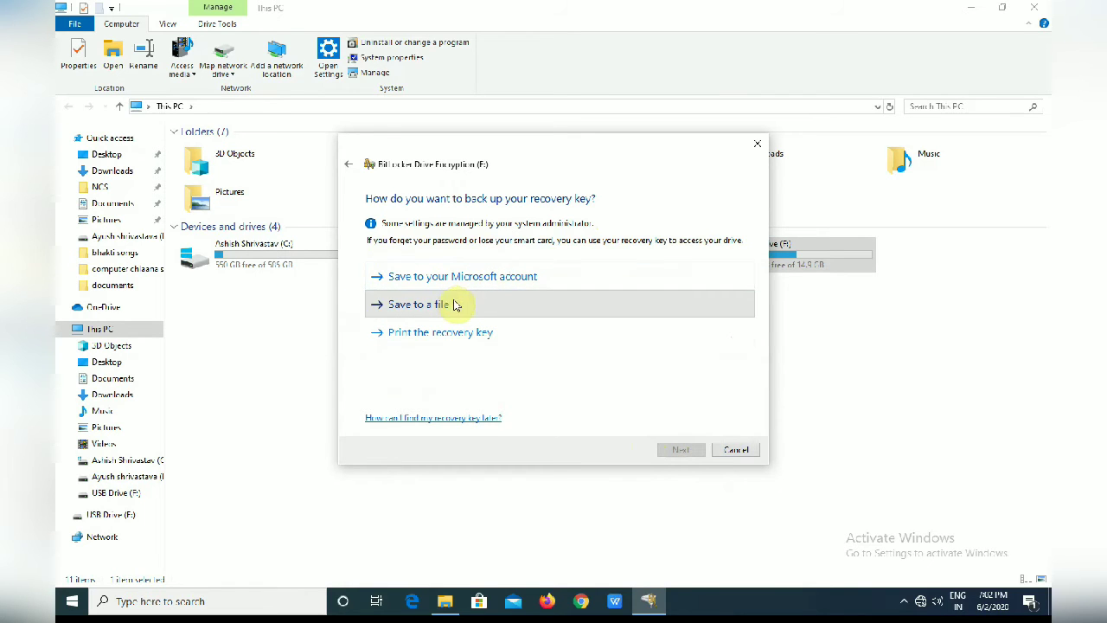
Choose 'Save to a file' to back up the BitLocker recovery key.
click(559, 313)
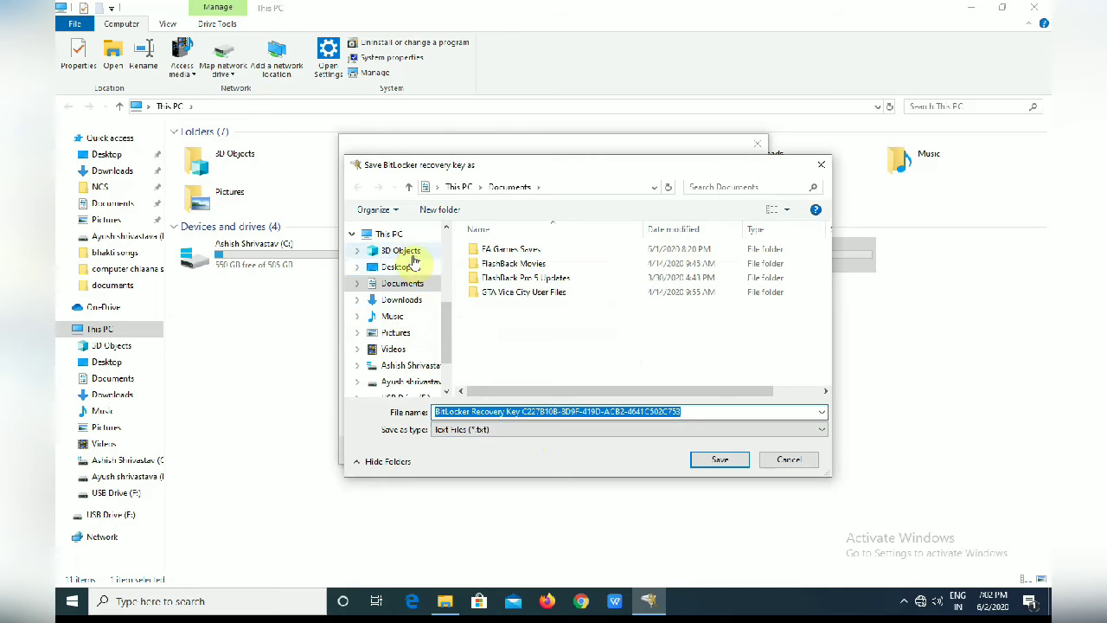
Save the BitLocker Recovery Key text file to the Desktop and continue.
click(403, 267)
click(722, 462)
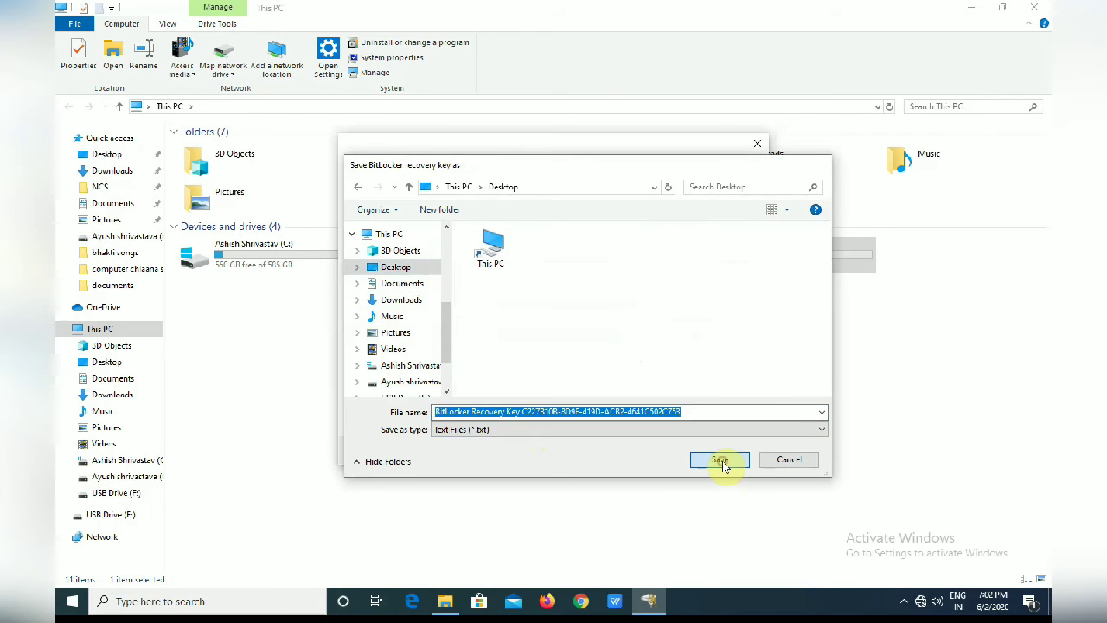
click(679, 451)
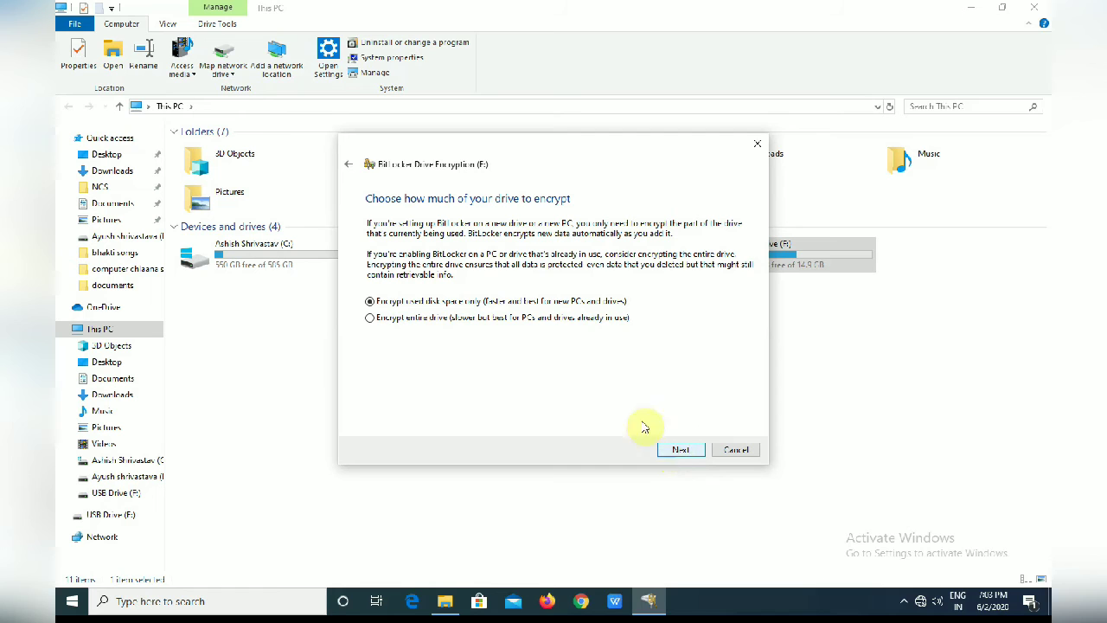
Move the BitLocker window aside and open the BitLocker Recovery Key text file from the desktop.
drag(601, 165, 653, 164)
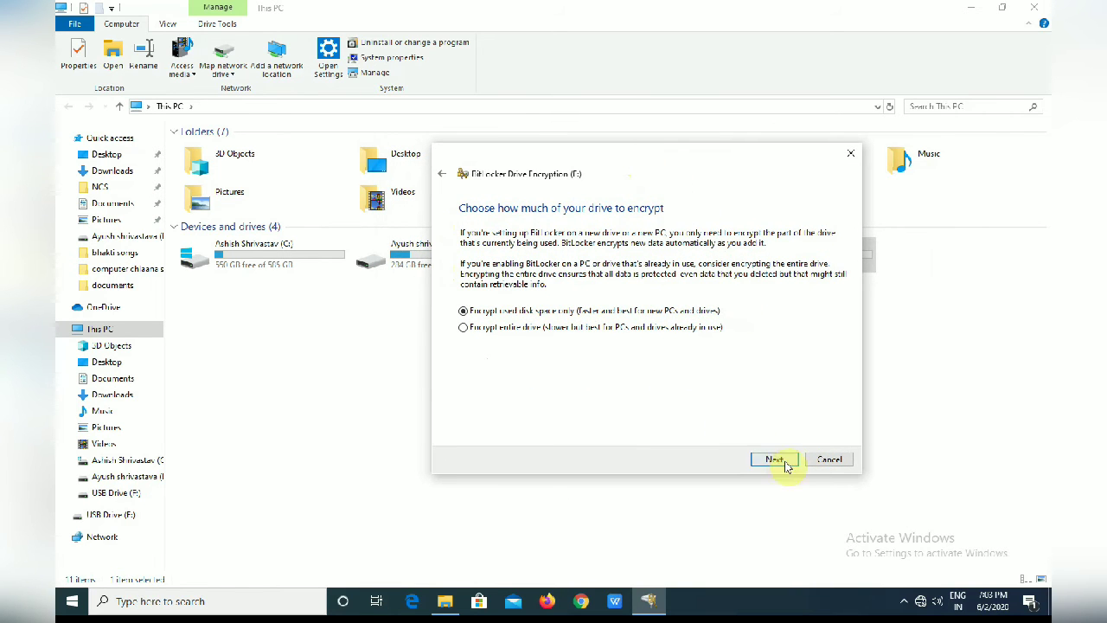
click(904, 603)
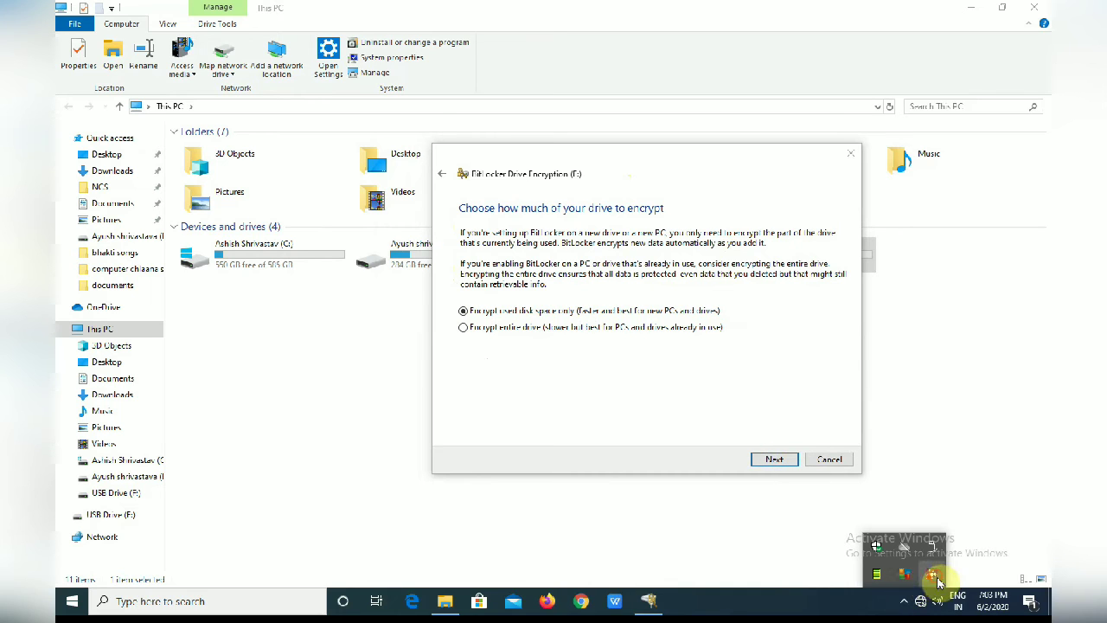
right_click(931, 574)
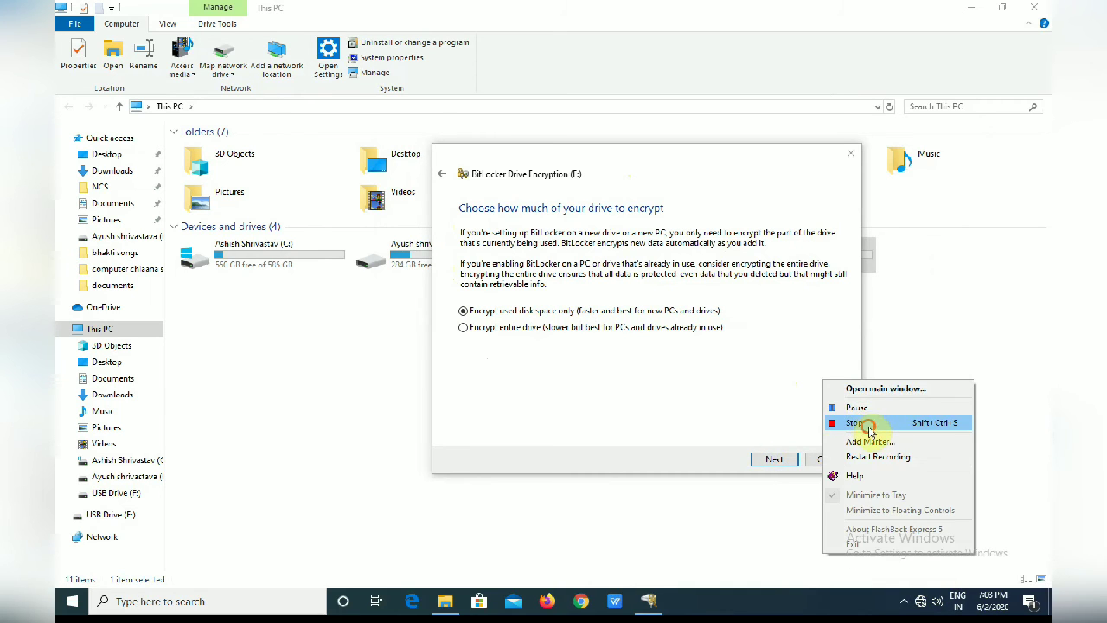
click(869, 424)
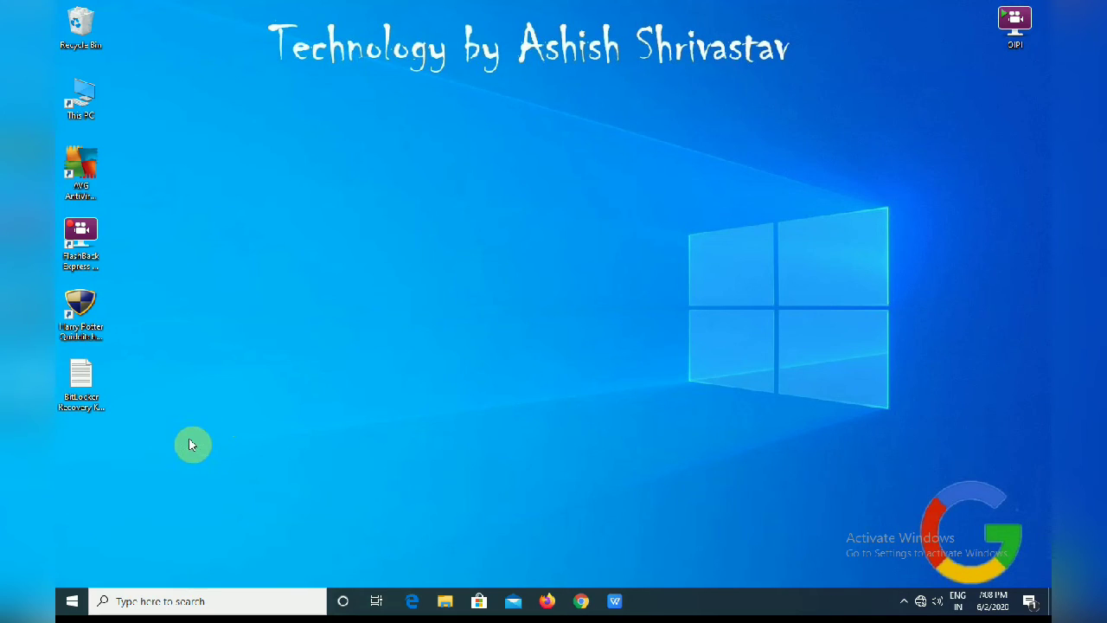
double_click(81, 393)
double_click(82, 390)
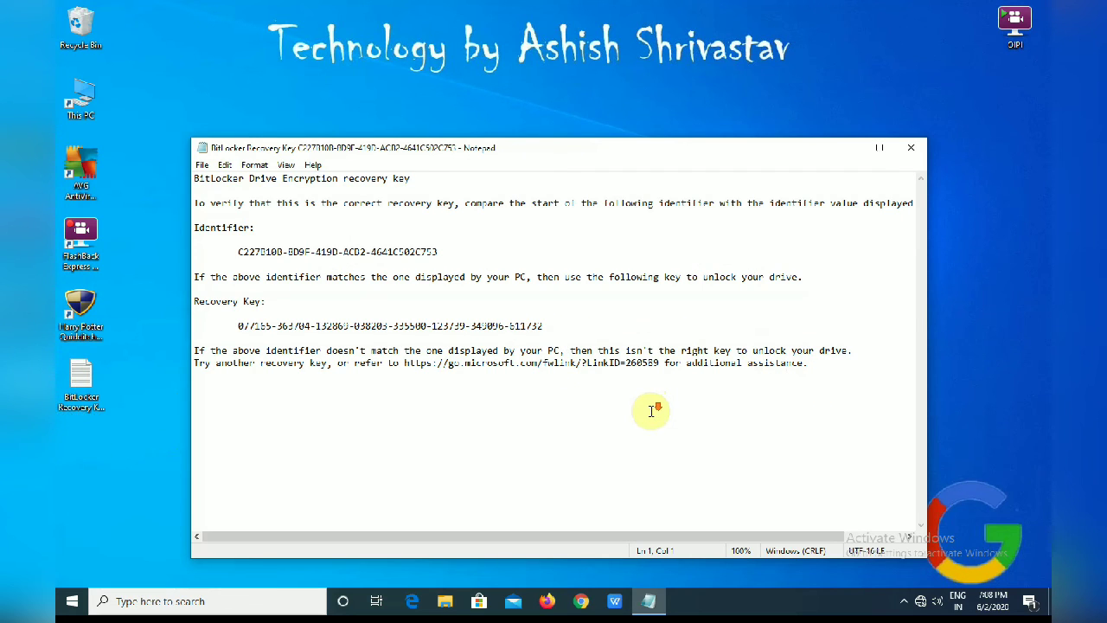
Scroll through the recovery key text in Notepad, then close Notepad.
scroll(653, 436, right, 3)
scroll(655, 448, right, 3)
scroll(655, 448, left, 6)
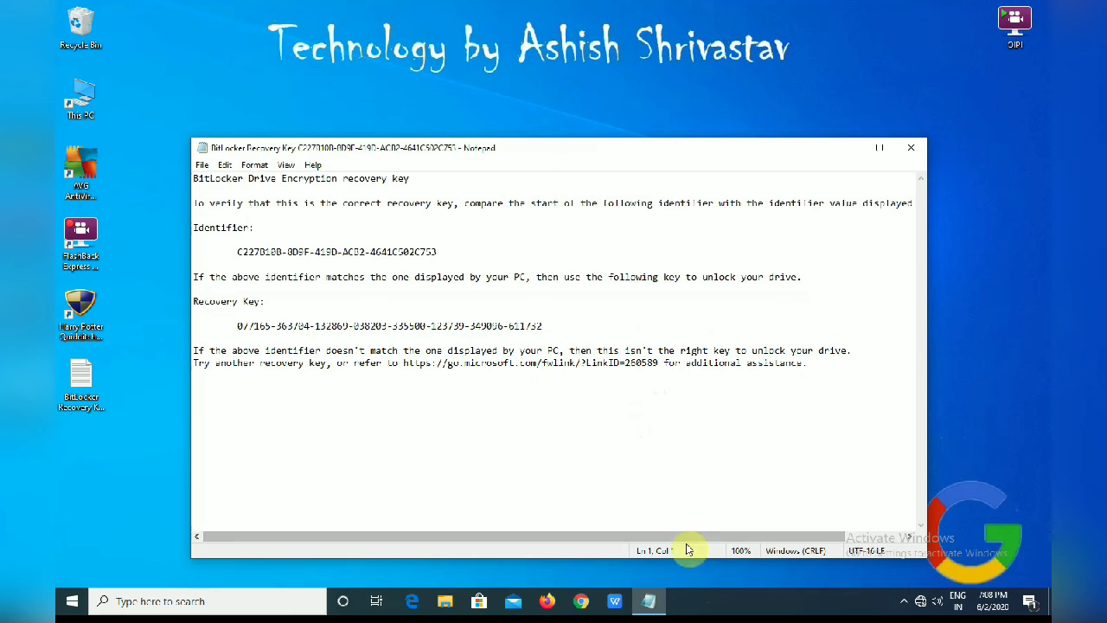
drag(679, 544, 643, 527)
drag(196, 351, 717, 438)
click(717, 438)
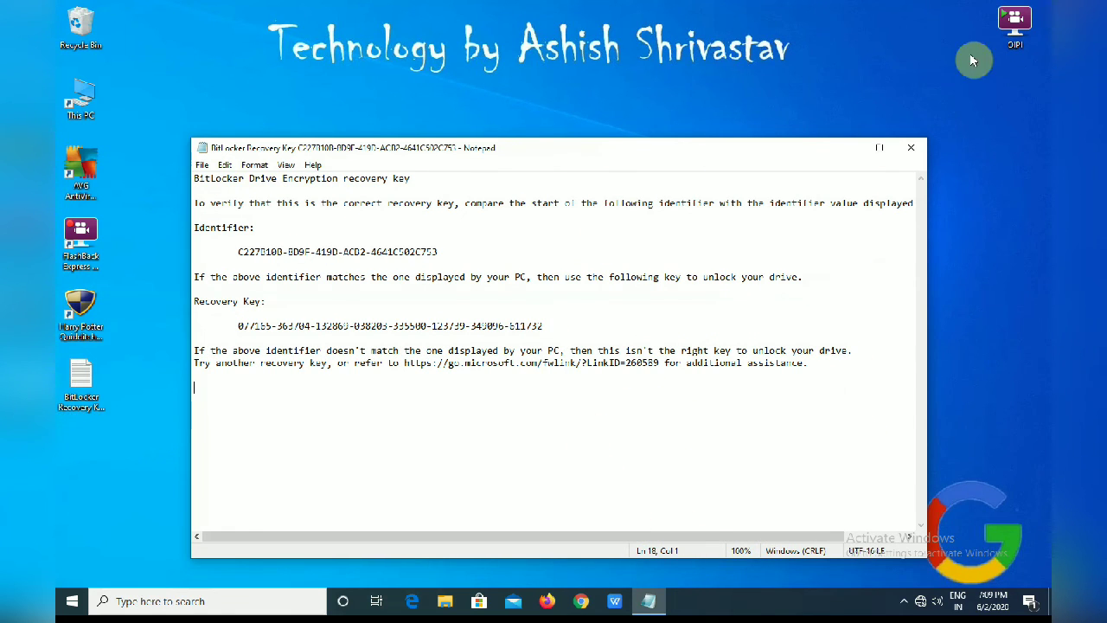
click(918, 151)
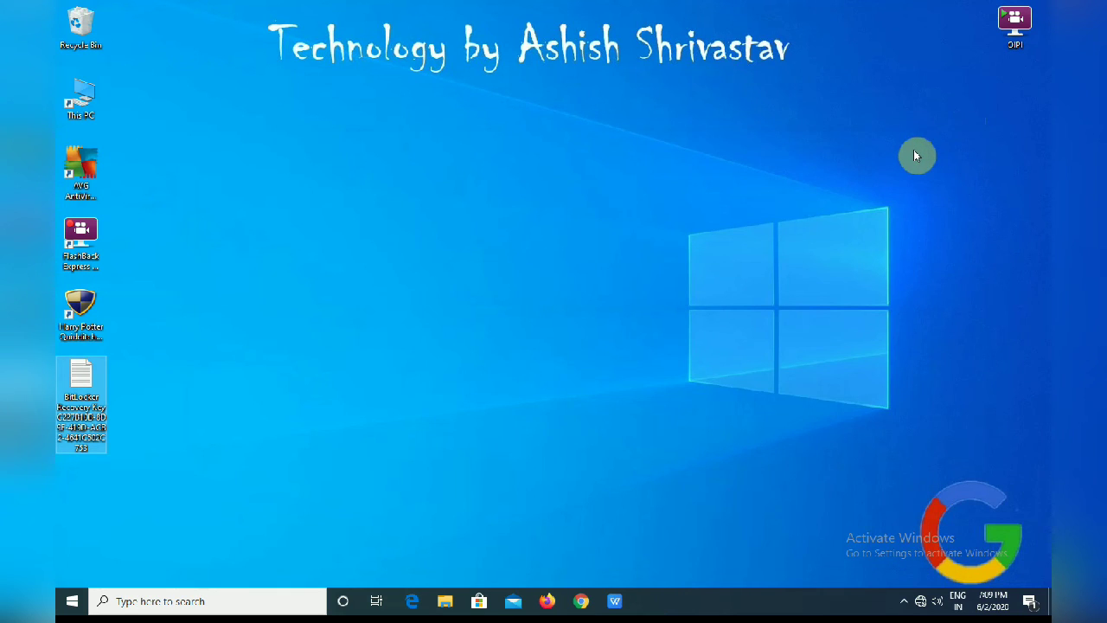
click(281, 378)
right_click(287, 373)
click(327, 413)
right_click(329, 416)
click(364, 456)
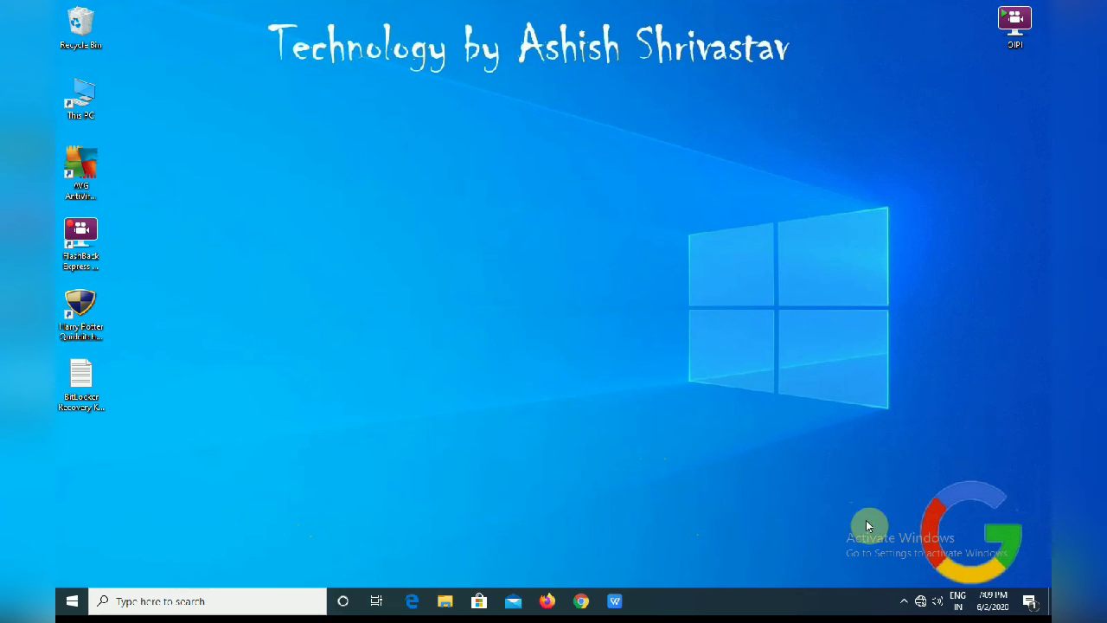
click(908, 604)
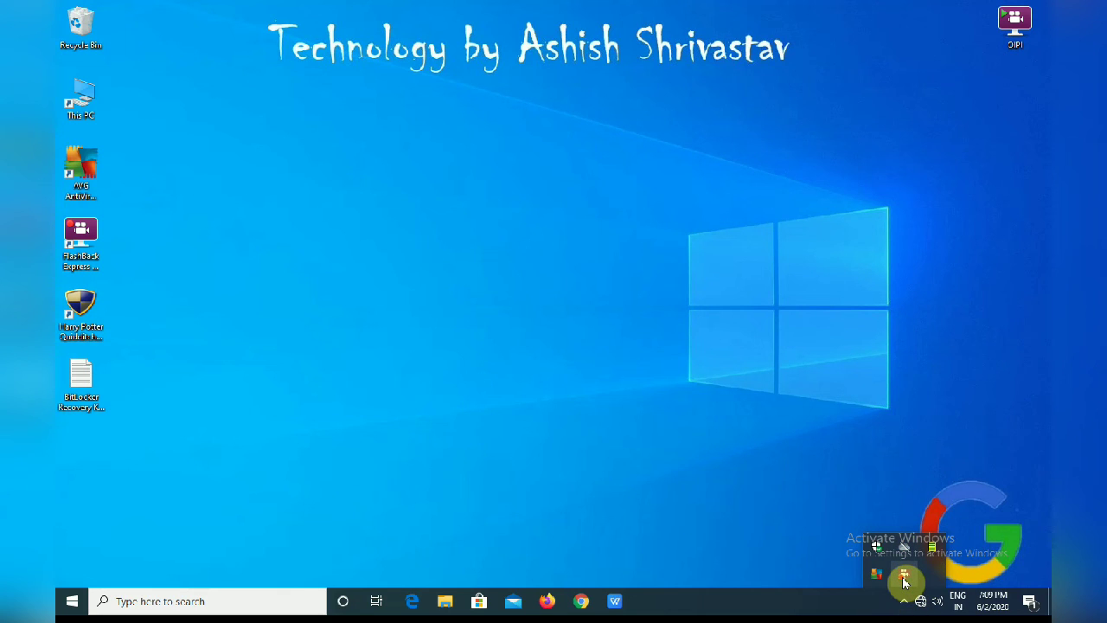
right_click(904, 582)
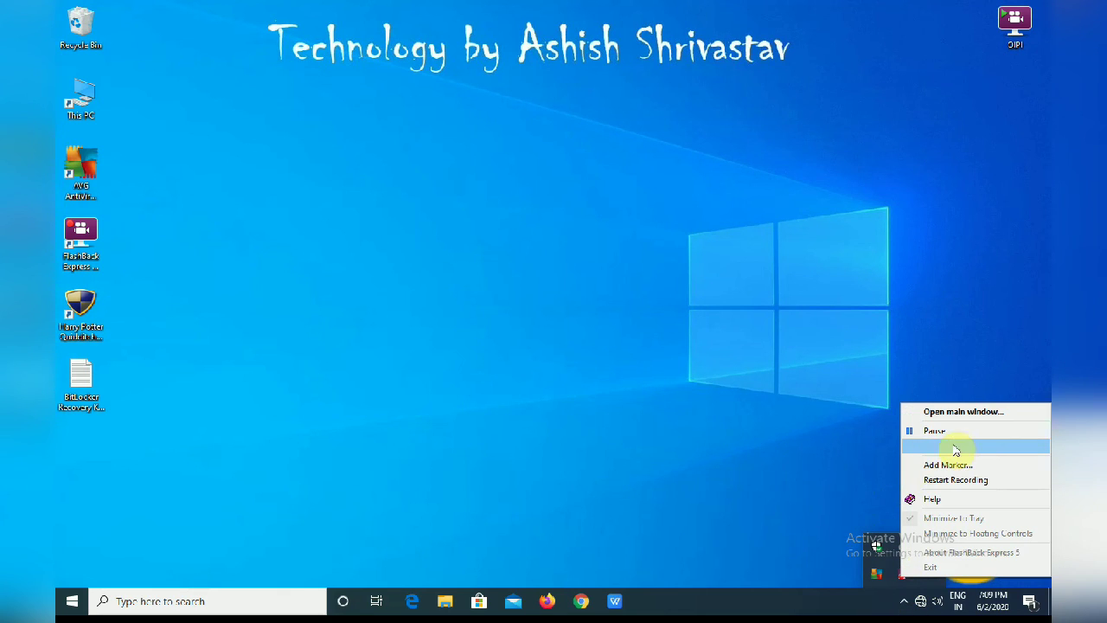